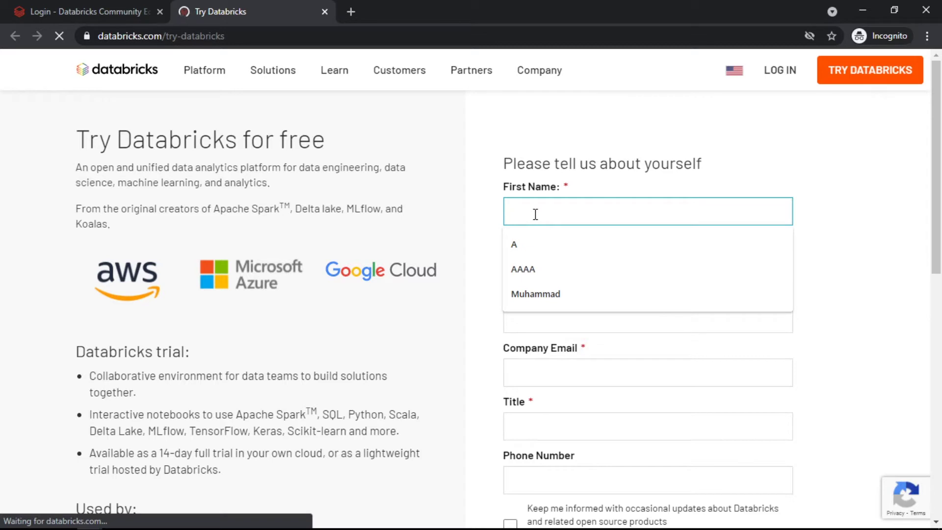
Enter the first and last name, replacing the initial test entries.
{"action": "type", "text": "ABCD"}
{"action": "key", "text": "Tab"}
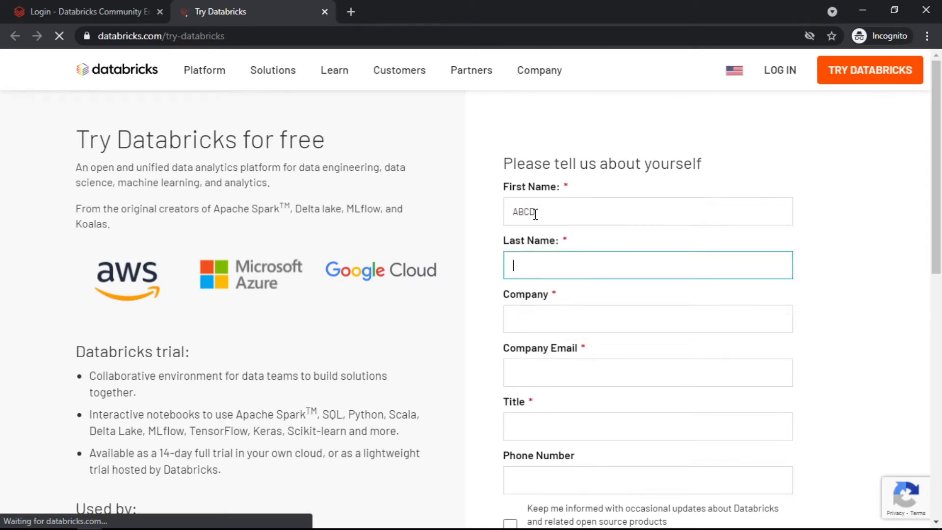
{"action": "type", "text": "EFGH"}
{"action": "key", "text": "BackSpace"}
{"action": "key", "text": "BackSpace"}
{"action": "key", "text": "BackSpace"}
{"action": "key", "text": "BackSpace"}
{"action": "left_click", "coordinate": [535, 214]}
{"action": "key", "text": "BackSpace"}
{"action": "key", "text": "BackSpace"}
{"action": "key", "text": "BackSpace"}
{"action": "key", "text": "BackSpace"}
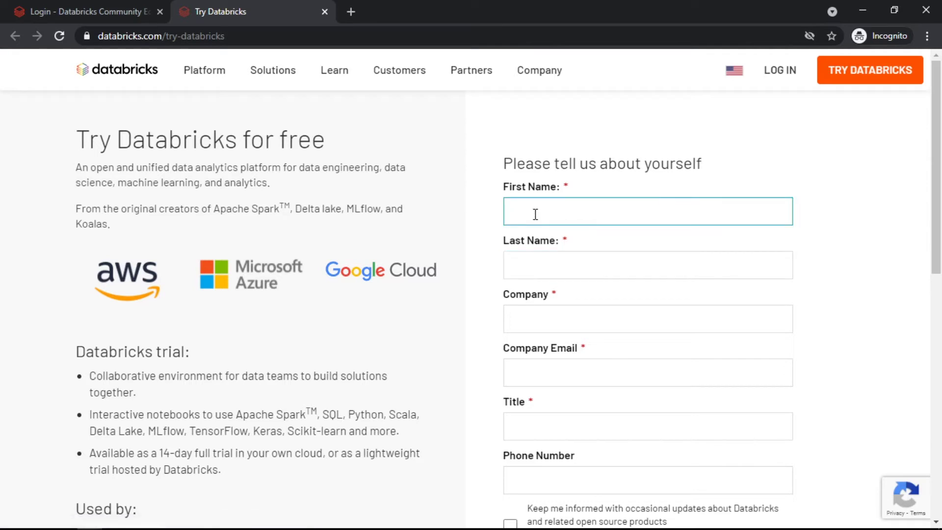
{"action": "type", "text": "John"}
{"action": "key", "text": "Tab"}
{"action": "type", "text": "Alice"}
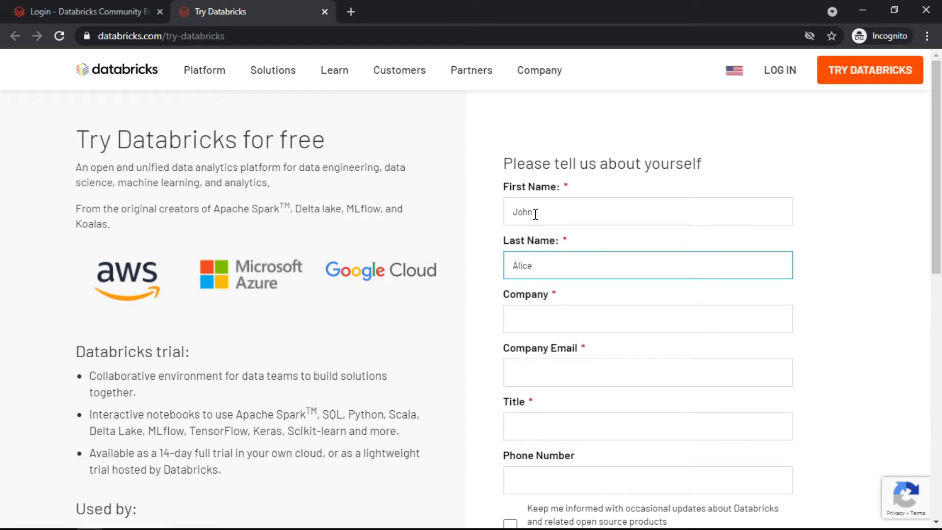
Enter company XYZ and the company email address.
{"action": "left_click", "coordinate": [536, 319]}
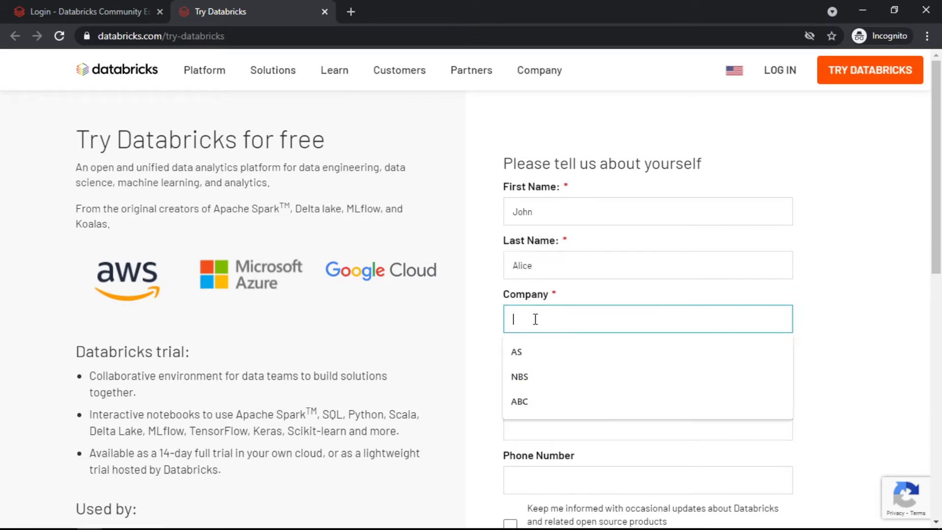
{"action": "type", "text": "XYZ"}
{"action": "key", "text": "Tab"}
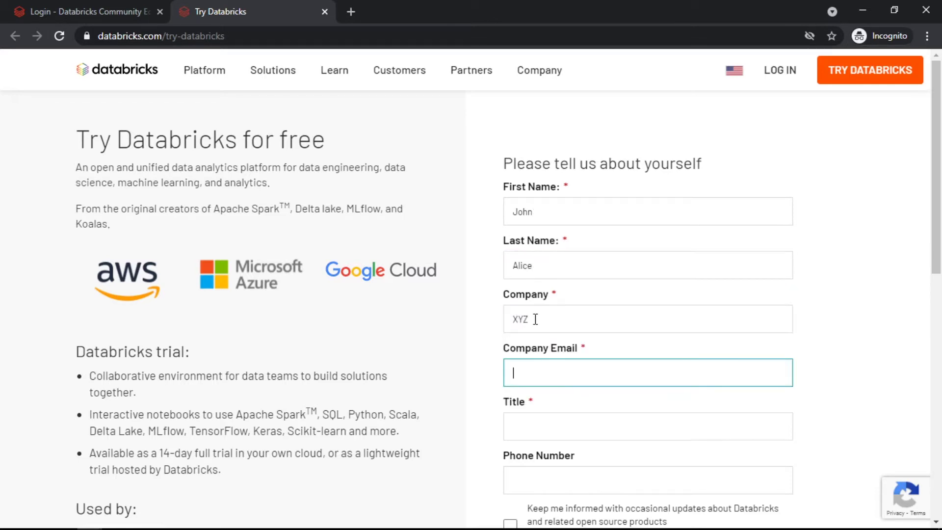
{"action": "scroll", "coordinate": [536, 319], "scroll_direction": "down", "scroll_amount": 1}
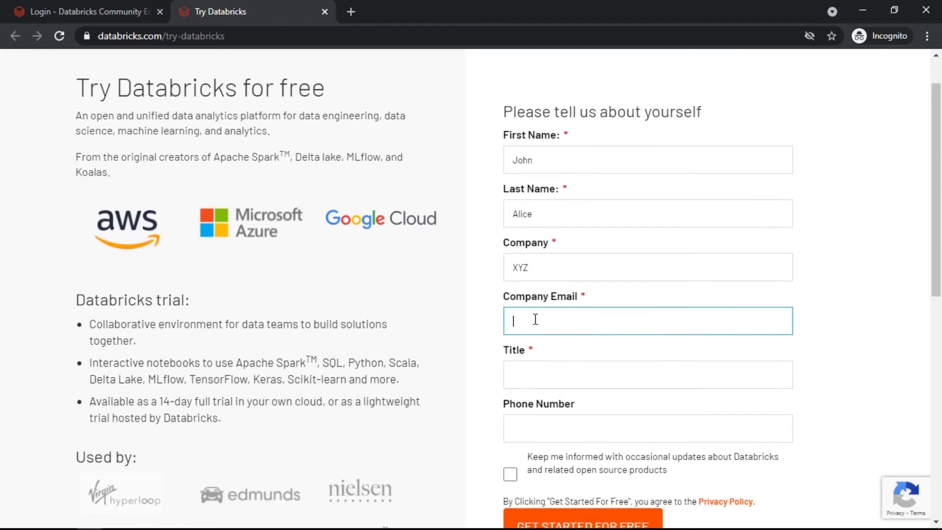
{"action": "scroll", "coordinate": [535, 319], "scroll_direction": "up", "scroll_amount": 1}
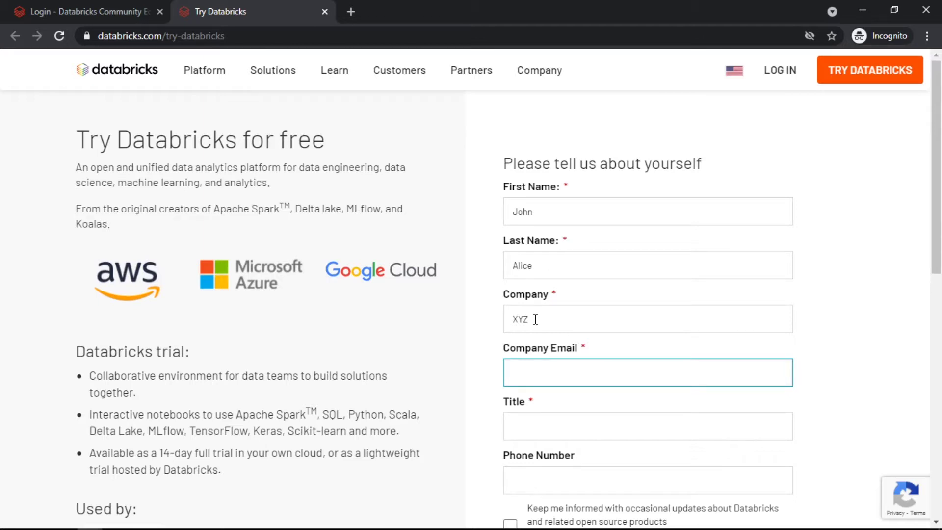
Set the title to SE and leave Phone Number empty.
{"action": "scroll", "coordinate": [536, 322], "scroll_direction": "down", "scroll_amount": 2}
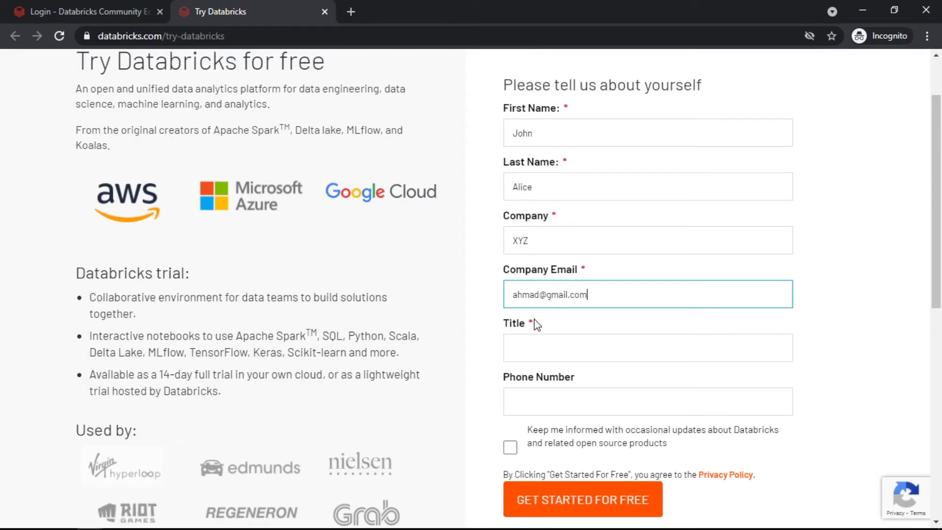
{"action": "left_click", "coordinate": [529, 339]}
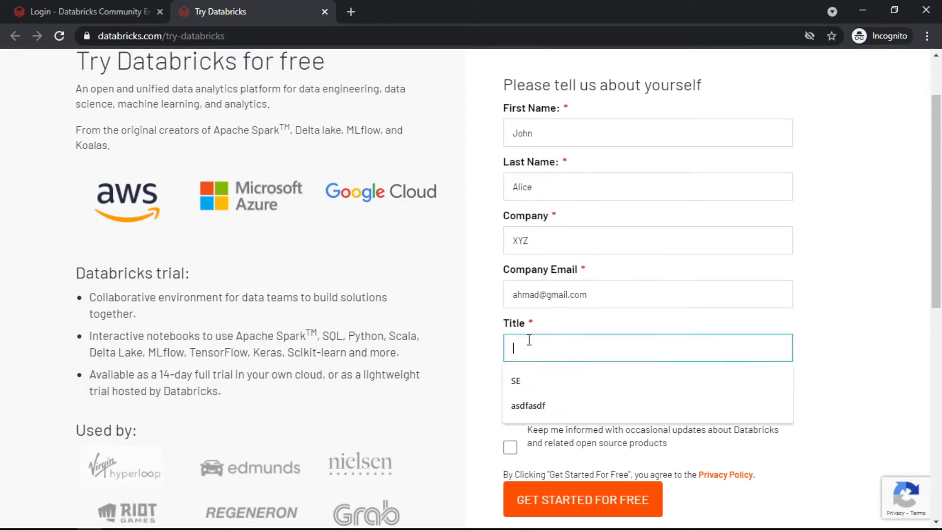
{"action": "type", "text": "SE"}
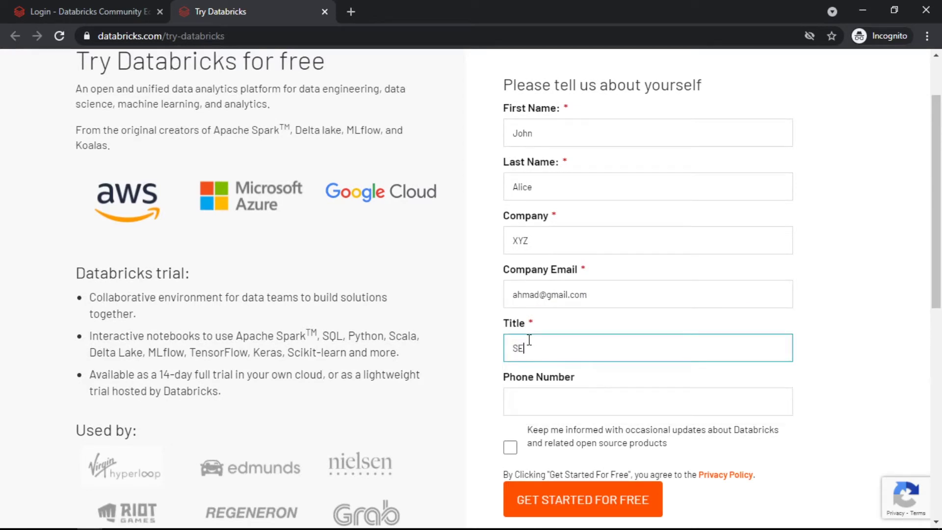
{"action": "left_click", "coordinate": [553, 399]}
{"action": "scroll", "coordinate": [489, 401], "scroll_direction": "down", "scroll_amount": 1}
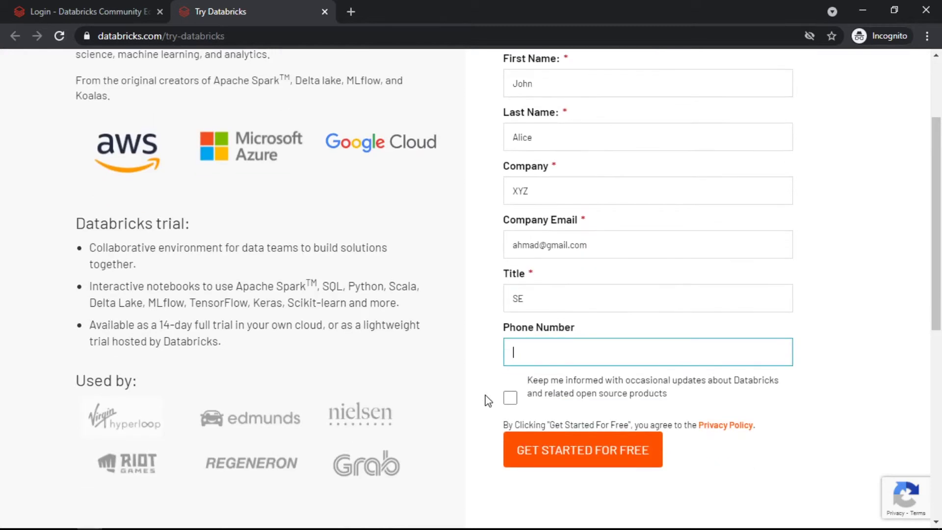
{"action": "left_click", "coordinate": [521, 400]}
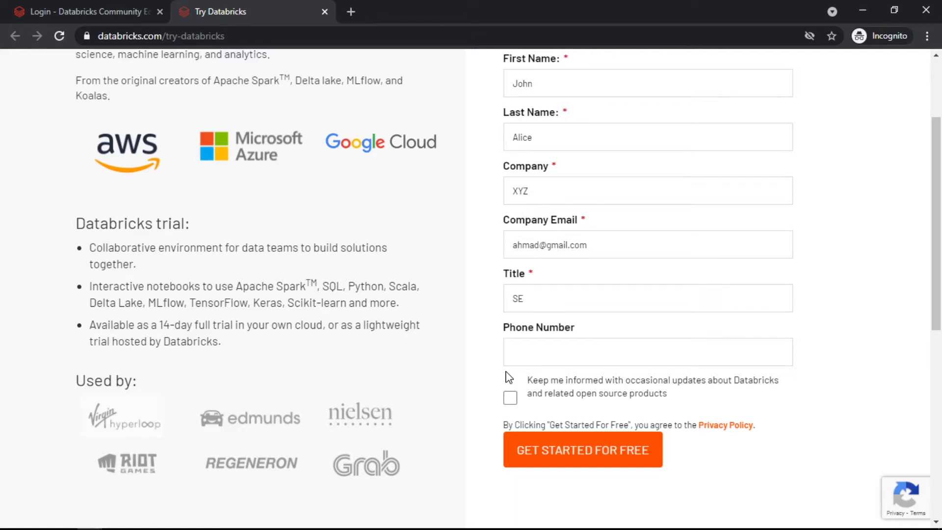
Submit the free sign-up form and choose Community Edition to get started.
{"action": "left_click", "coordinate": [563, 455]}
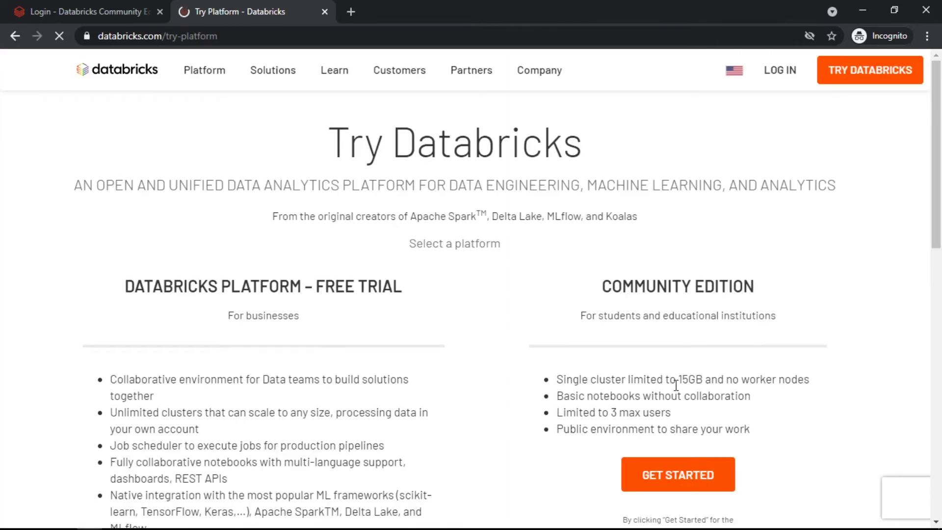
{"action": "scroll", "coordinate": [544, 444], "scroll_direction": "down", "scroll_amount": 1}
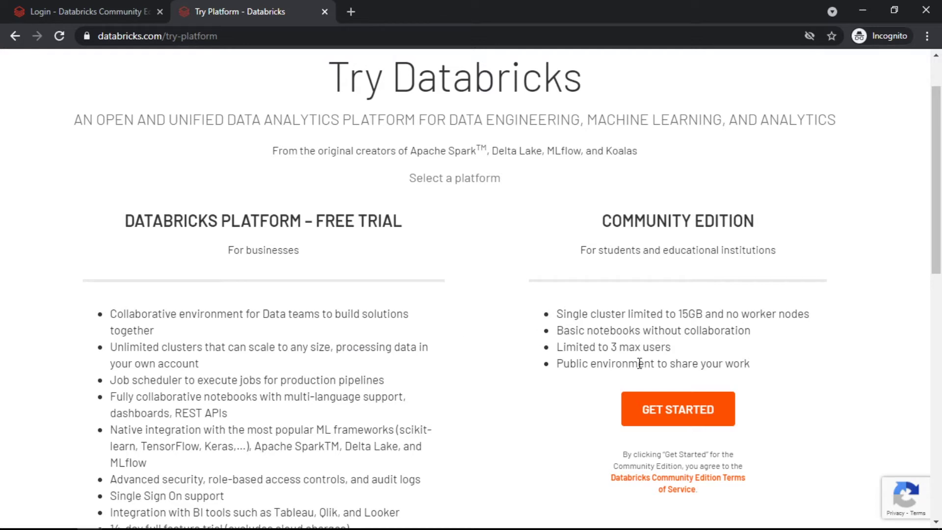
{"action": "left_click", "coordinate": [678, 409]}
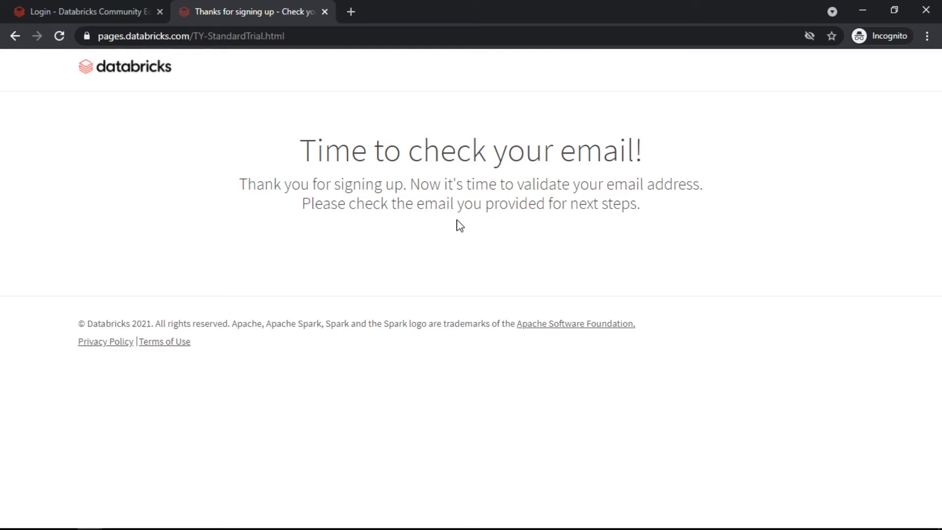
Sign in on the Community Edition login page with the saved credentials, then return to the confirmation page.
{"action": "left_click", "coordinate": [140, 1]}
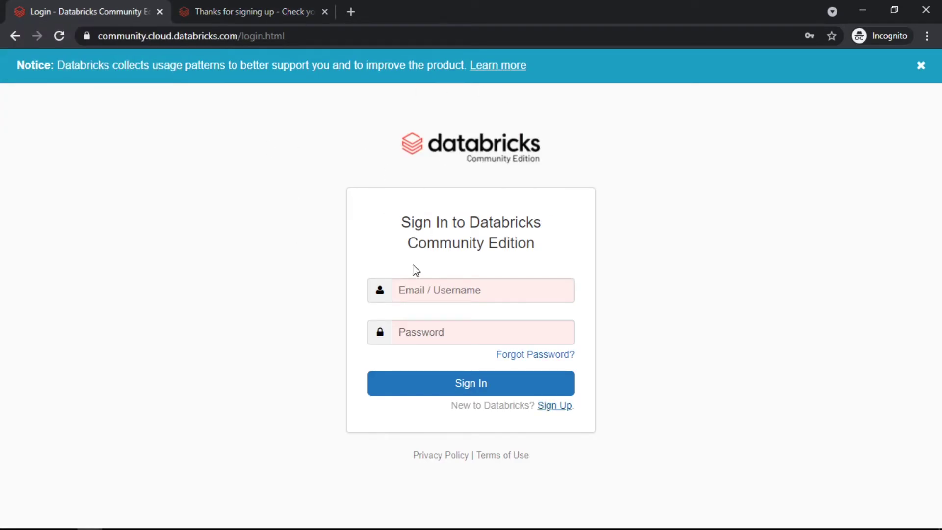
{"action": "left_click", "coordinate": [455, 290]}
{"action": "left_click", "coordinate": [449, 328]}
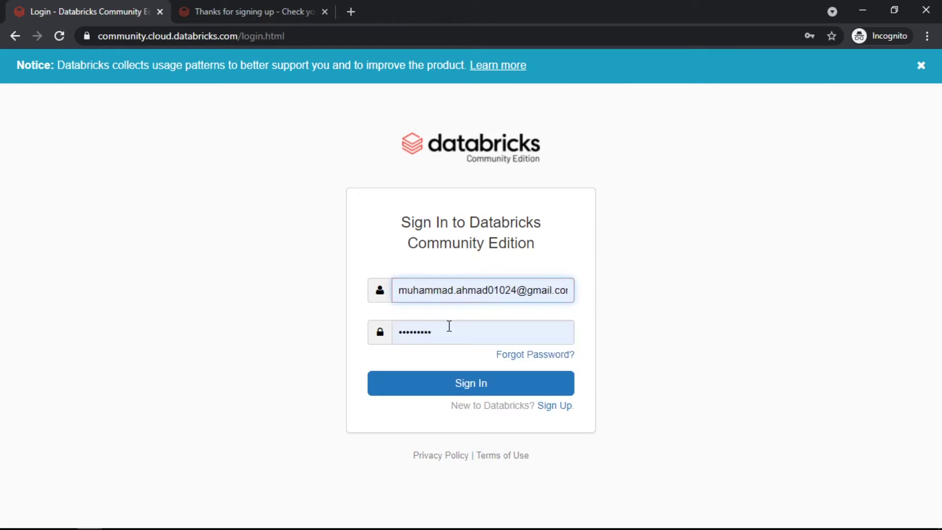
{"action": "left_click", "coordinate": [484, 385]}
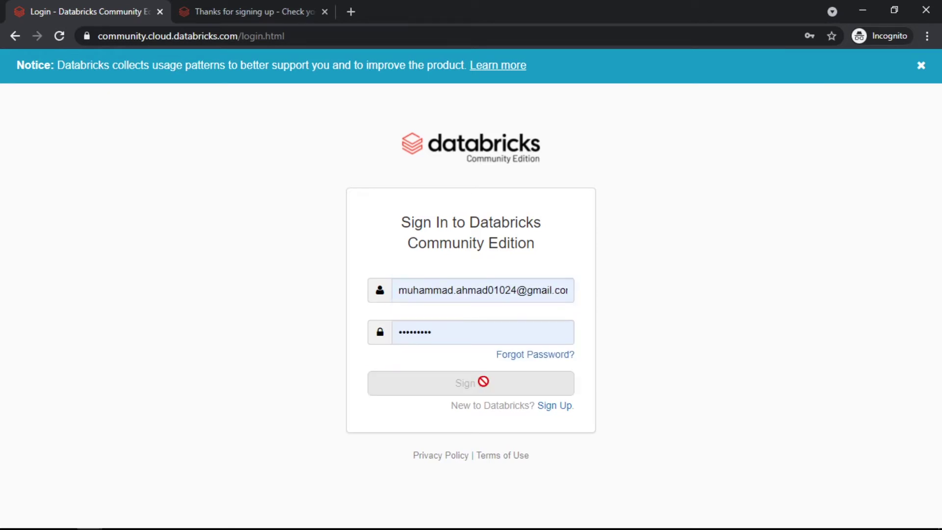
{"action": "left_click", "coordinate": [258, 10]}
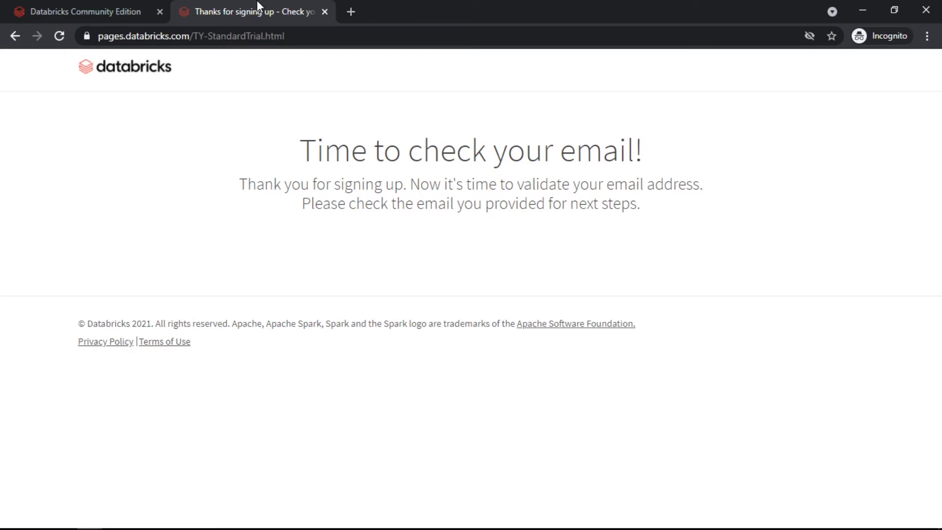
Close the 'Thanks for signing up' tab and scroll the Welcome page to Common Tasks.
{"action": "middle_click", "coordinate": [257, 3]}
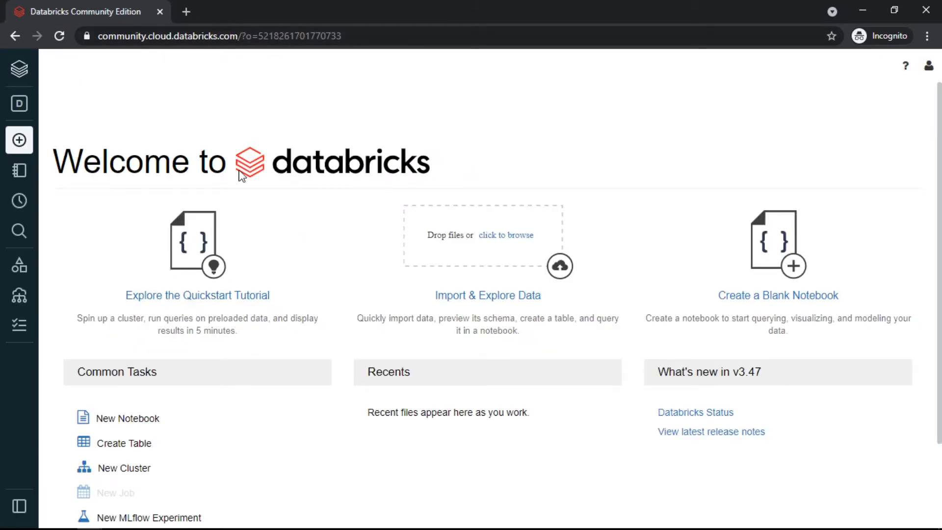
{"action": "scroll", "coordinate": [241, 177], "scroll_direction": "down", "scroll_amount": 2}
{"action": "scroll", "coordinate": [240, 177], "scroll_direction": "up", "scroll_amount": 2}
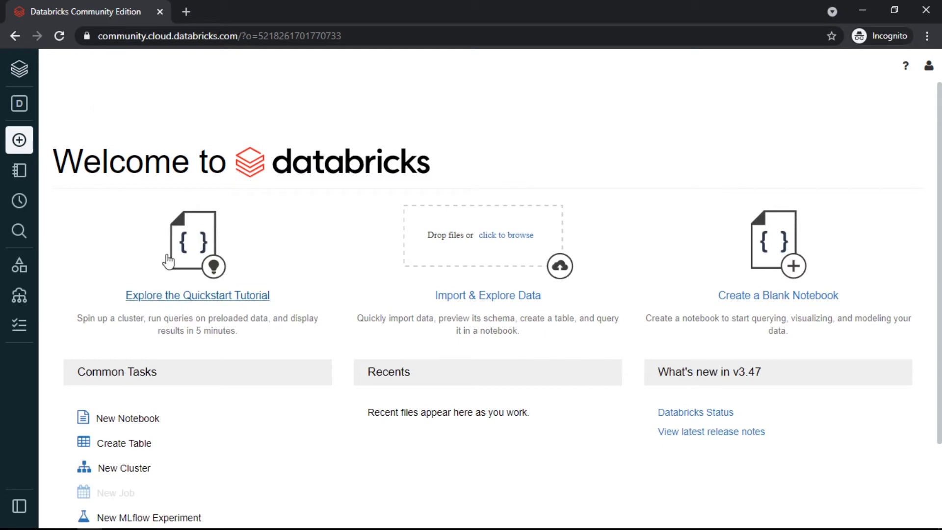
{"action": "scroll", "coordinate": [196, 315], "scroll_direction": "down", "scroll_amount": 2}
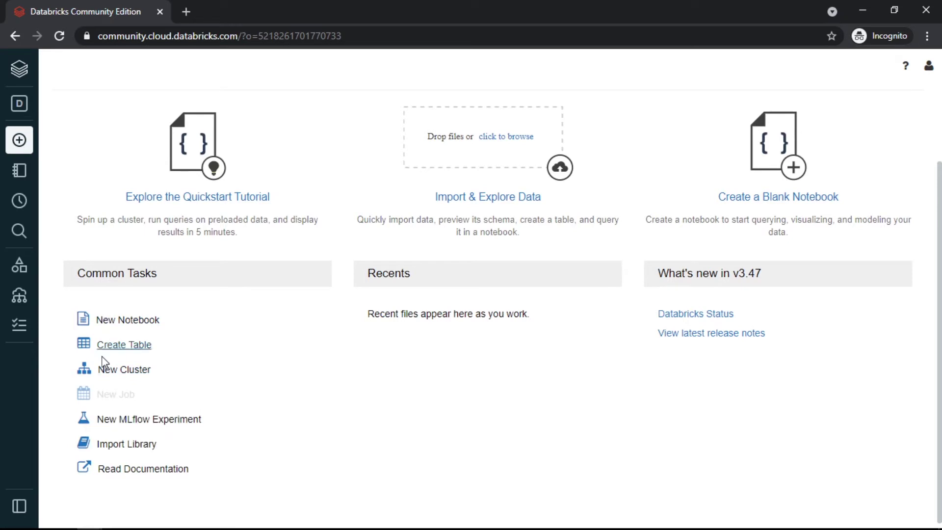
Create a notebook named 'Hello World PySpark' using Python on My Cluster.
{"action": "left_click", "coordinate": [121, 330]}
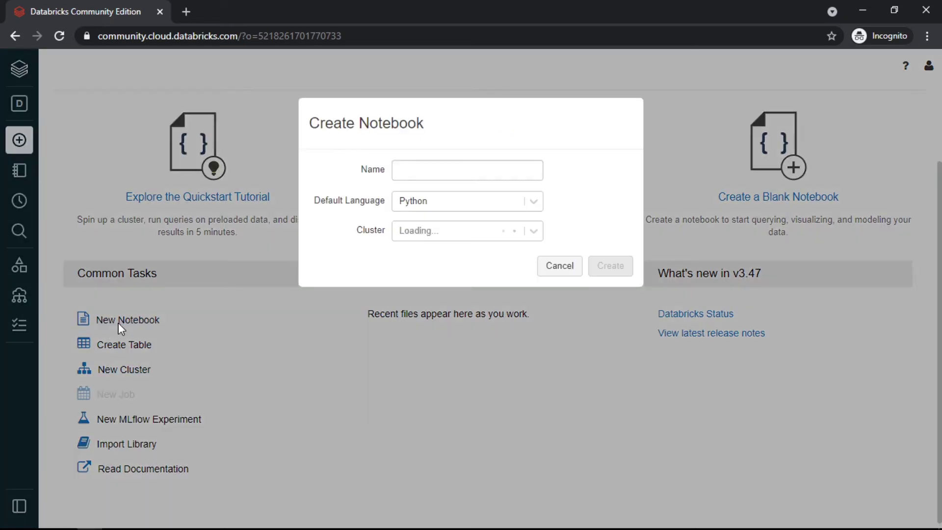
{"action": "left_click", "coordinate": [419, 171]}
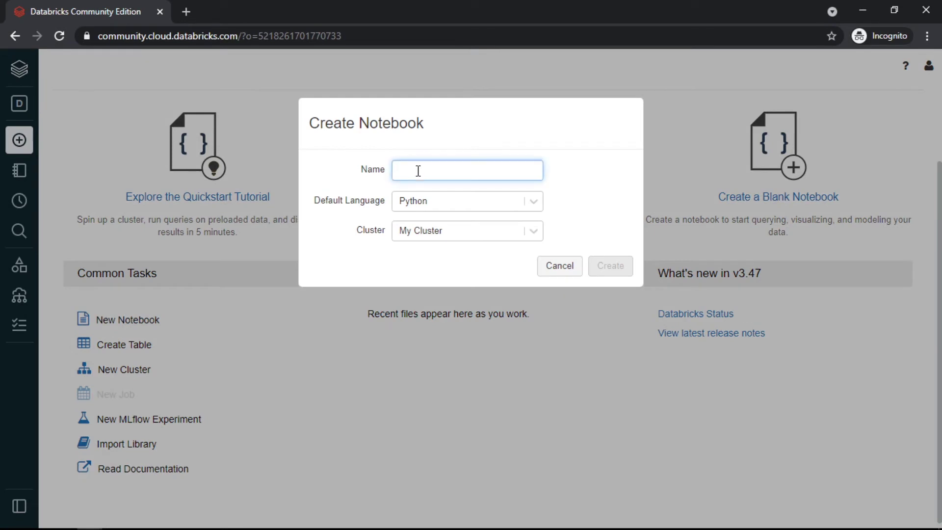
{"action": "type", "text": "Hell"}
{"action": "key", "text": "BackSpace"}
{"action": "key", "text": "BackSpace"}
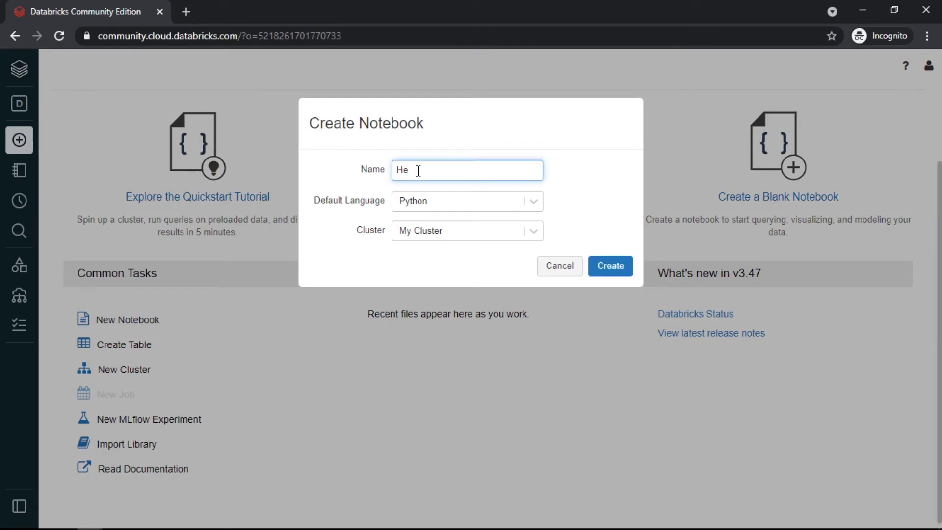
{"action": "type", "text": "lloWorld PySpark"}
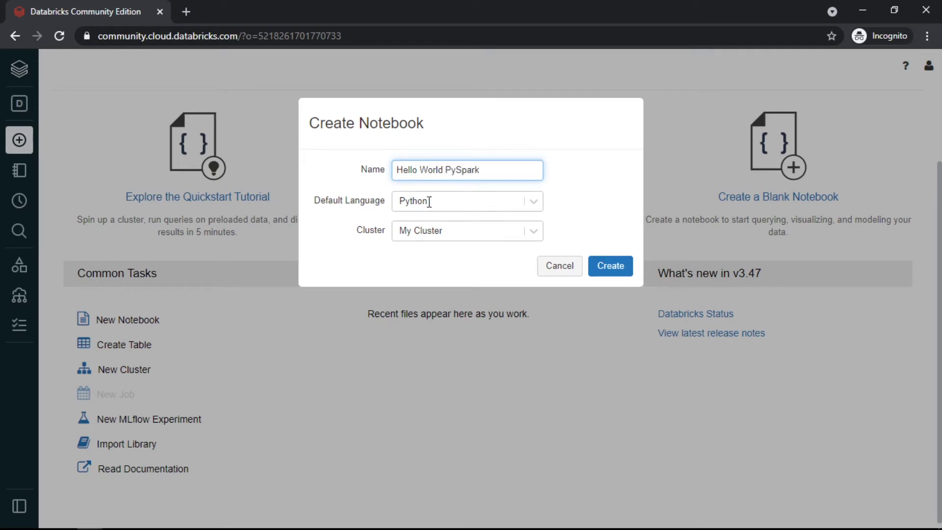
{"action": "left_click", "coordinate": [535, 205]}
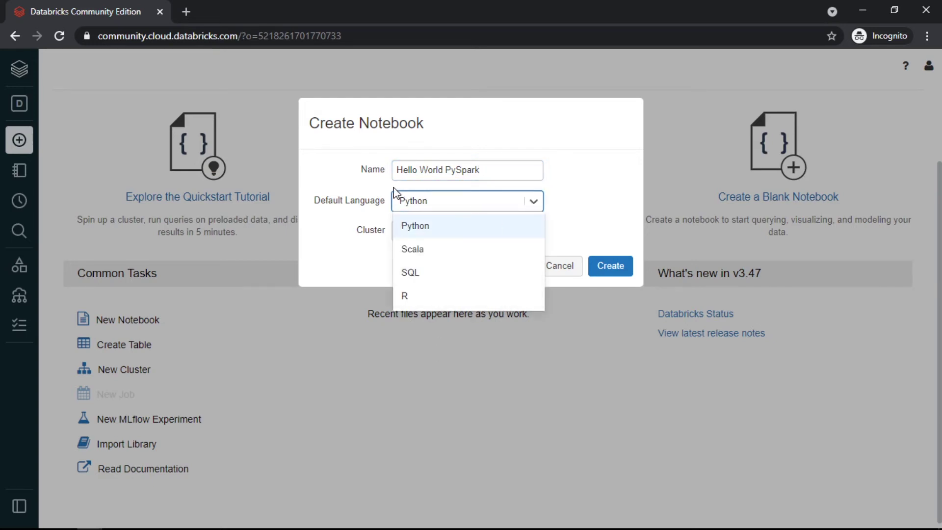
{"action": "left_click", "coordinate": [579, 211]}
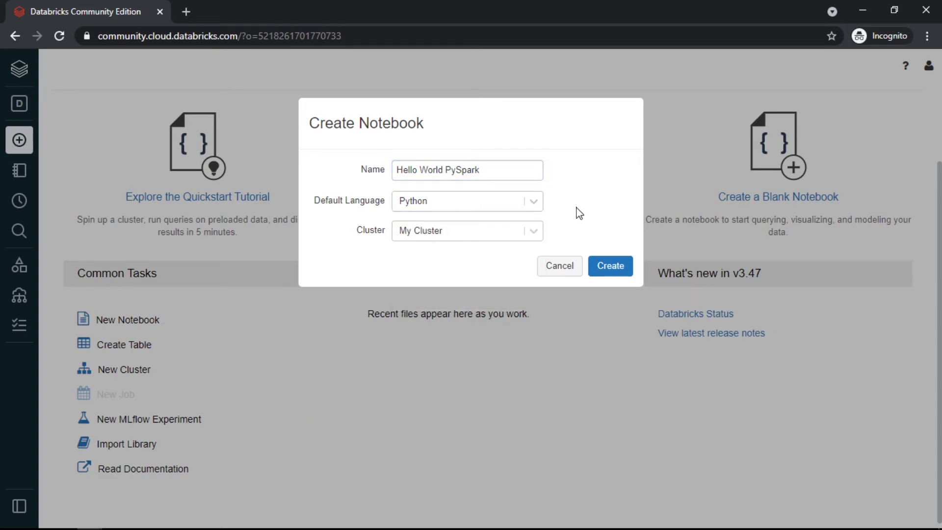
{"action": "left_click", "coordinate": [536, 233]}
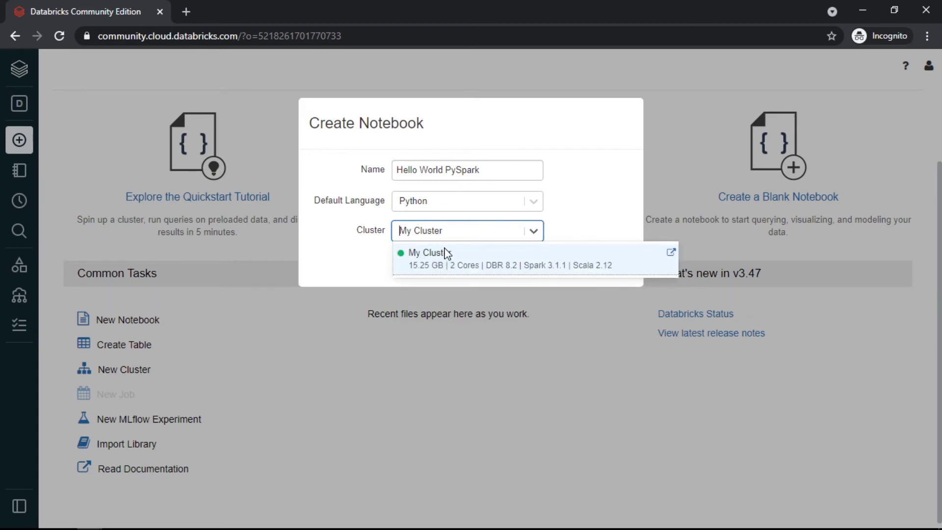
{"action": "left_click", "coordinate": [579, 232]}
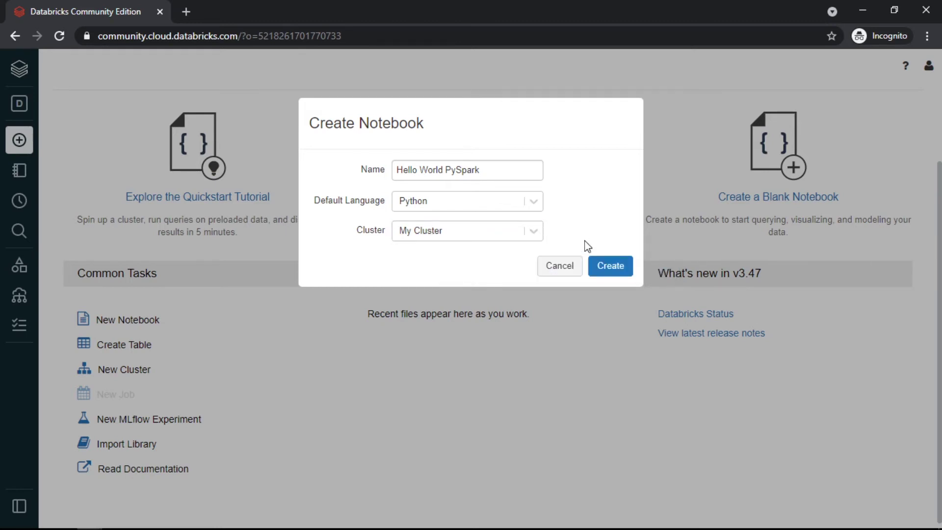
{"action": "left_click", "coordinate": [609, 272]}
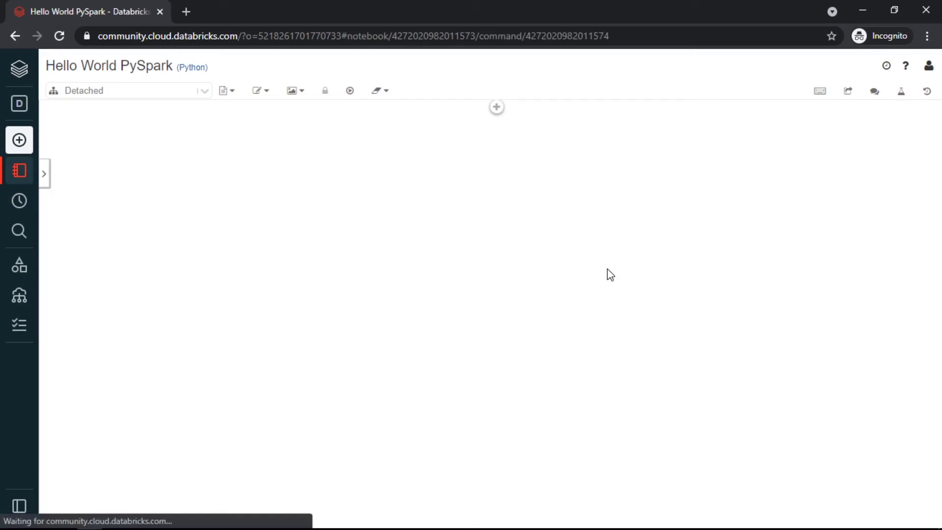
Detach the notebook from My Cluster and place the cursor in the first cell.
{"action": "left_click", "coordinate": [205, 92]}
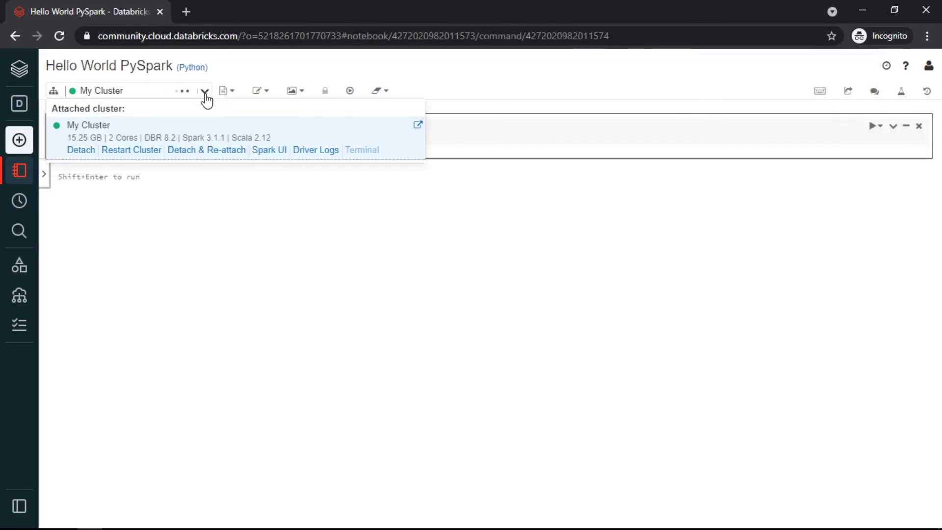
{"action": "left_click", "coordinate": [81, 150]}
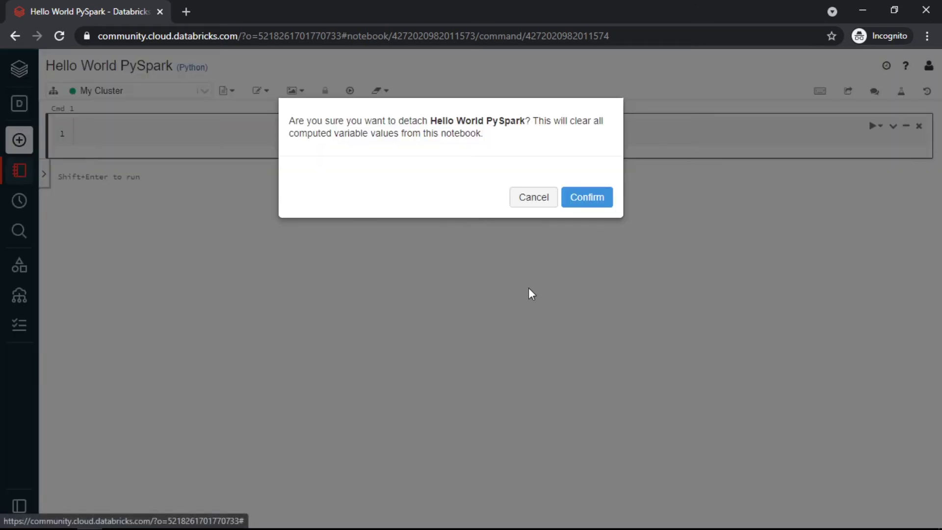
{"action": "left_click", "coordinate": [579, 213]}
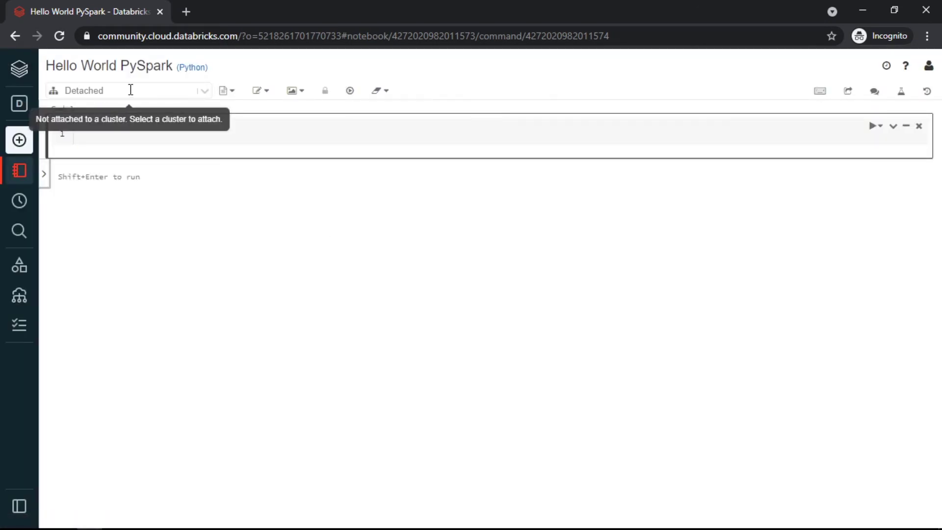
{"action": "left_click", "coordinate": [240, 138]}
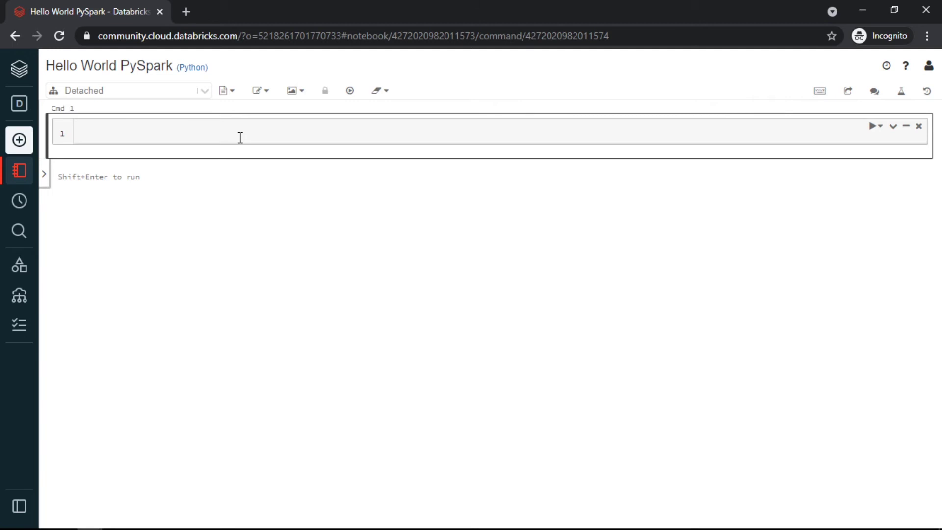
Run print("Hello World") with auto-attach to My Cluster, producing the Hello World output.
{"action": "type", "text": "print(\"Hello World"}
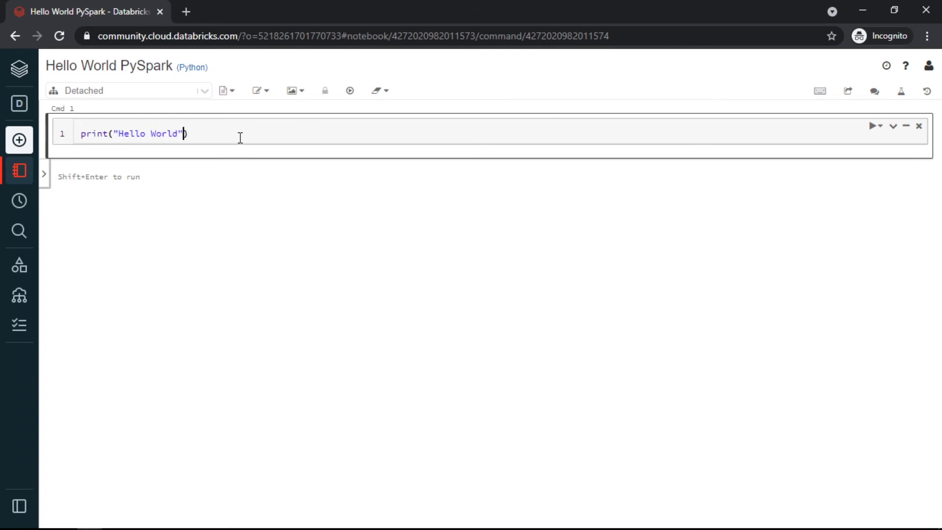
{"action": "key", "text": "ctrl+a"}
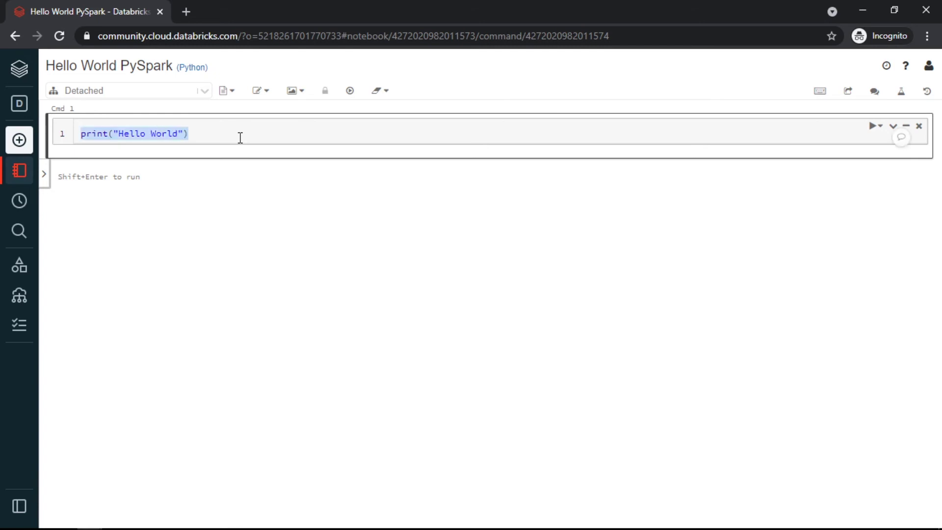
{"action": "left_click", "coordinate": [240, 138]}
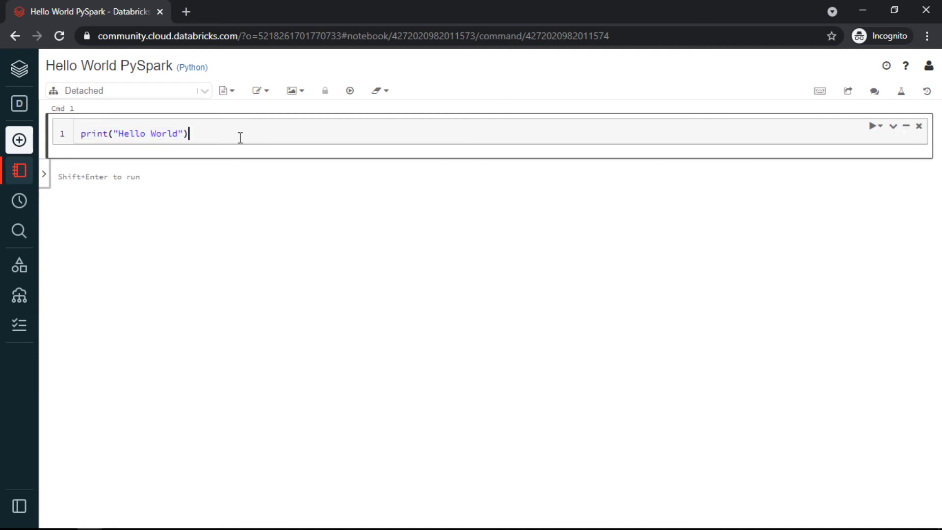
{"action": "key", "text": "shift+Return"}
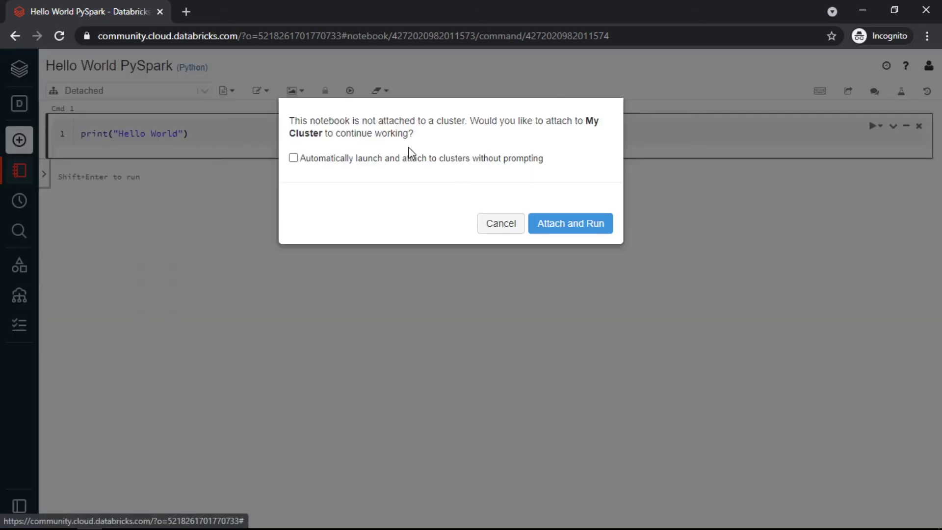
{"action": "left_click", "coordinate": [301, 165]}
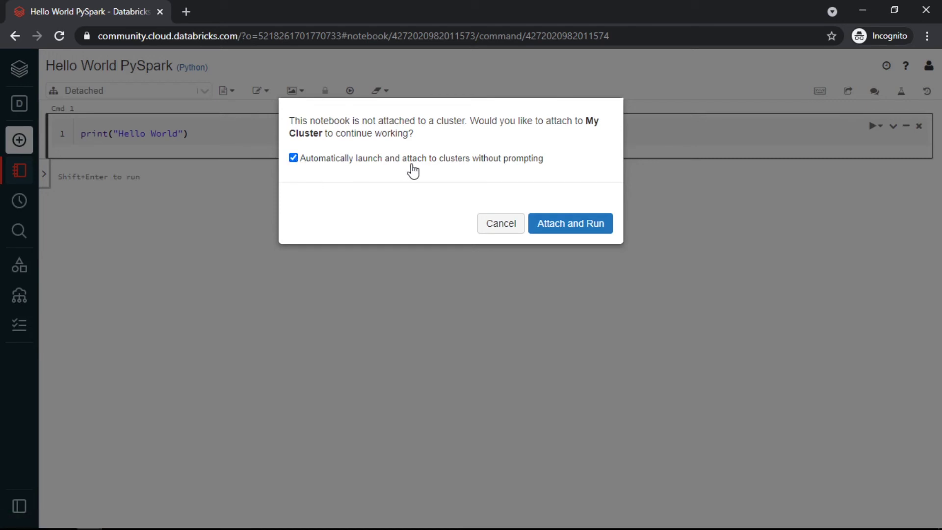
{"action": "left_click", "coordinate": [562, 227]}
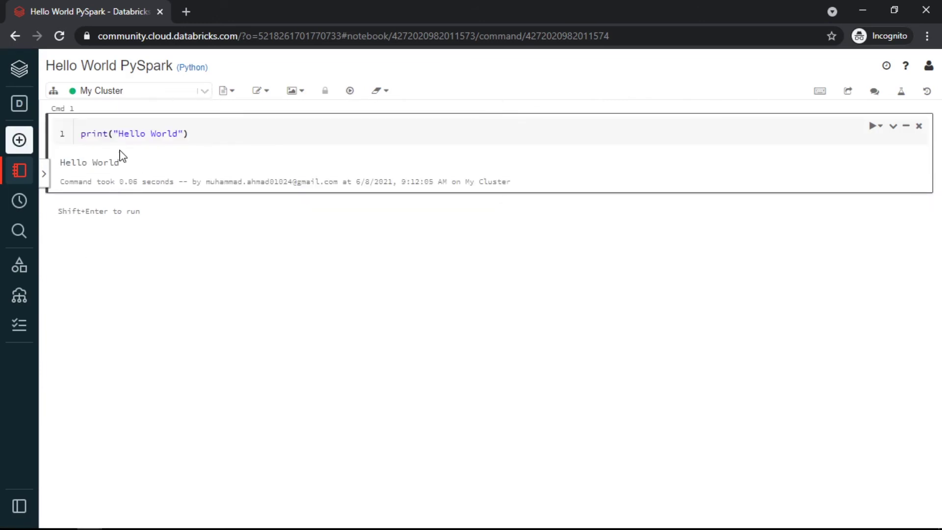
{"action": "left_click_drag", "start_coordinate": [147, 165], "coordinate": [78, 163]}
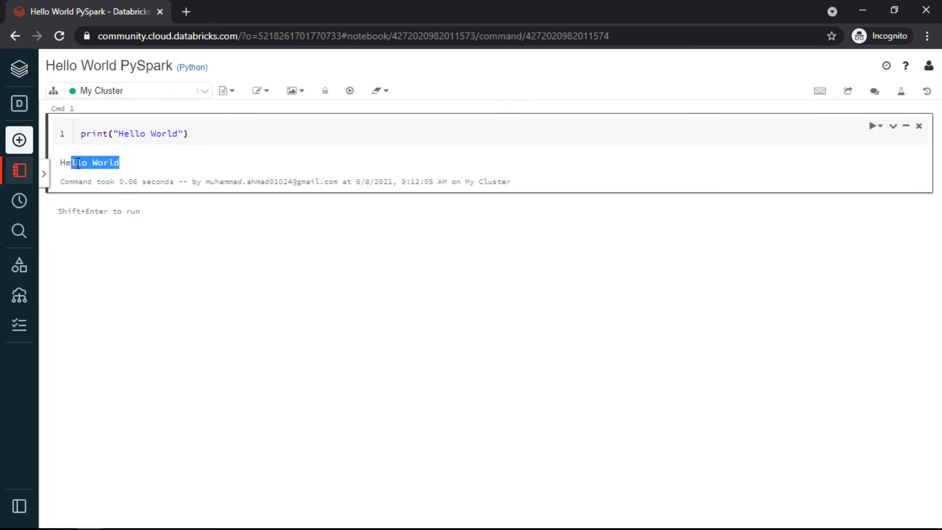
Add a for i in range(10): print(i) loop under the print line, run it, and open a second cell.
{"action": "left_click", "coordinate": [228, 134]}
{"action": "key", "text": "Return"}
{"action": "key", "text": "Return"}
{"action": "key", "text": "Up"}
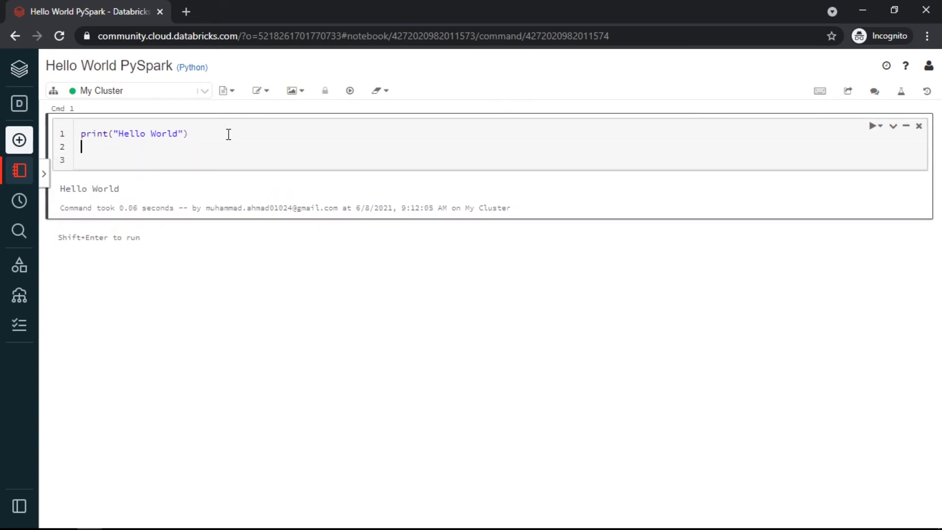
{"action": "type", "text": "for i in a"}
{"action": "type", "text": "ange(10):"}
{"action": "key", "text": "Return"}
{"action": "type", "text": "print(i"}
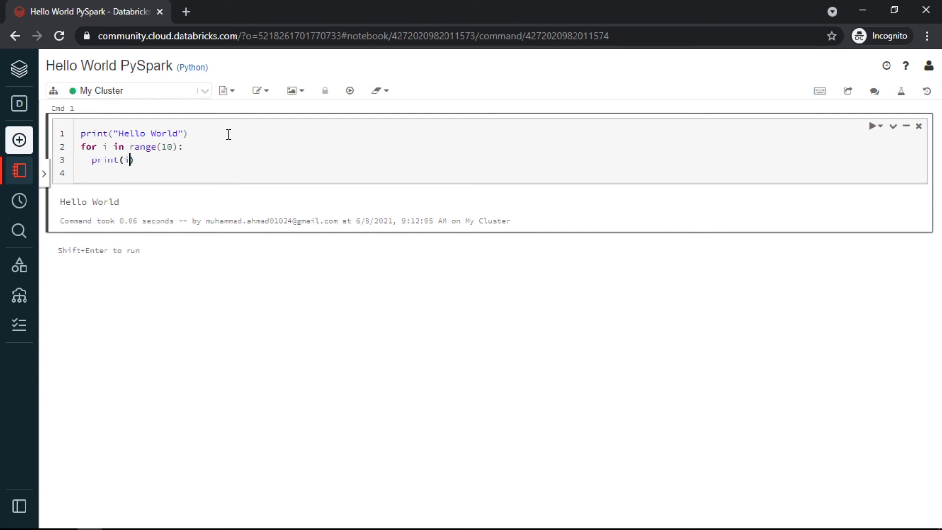
{"action": "key", "text": "shift+Return"}
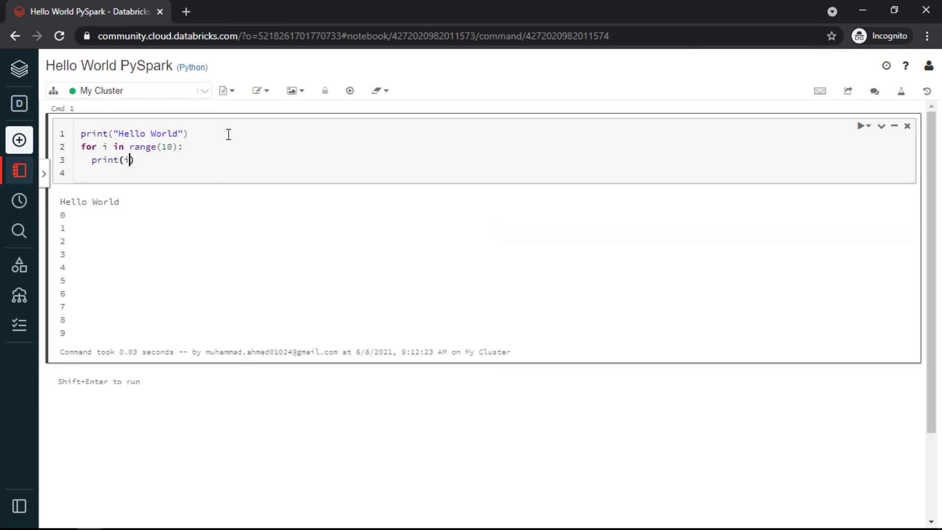
{"action": "key", "text": "shift+Return"}
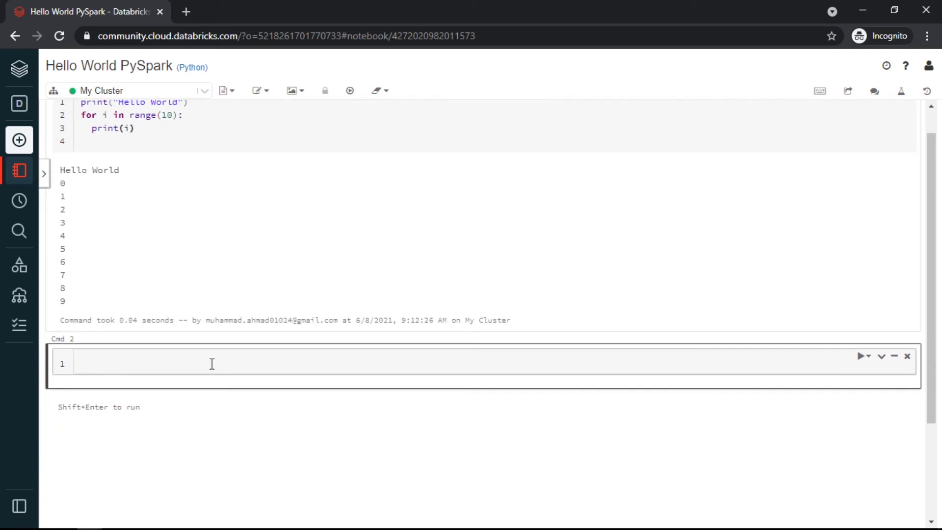
Write x = "Hello" and print(x) in Cmd 2, run it, then select Cmd 1.
{"action": "type", "text": "c"}
{"action": "key", "text": "BackSpace"}
{"action": "type", "text": "x = \"Hello"}
{"action": "key", "text": "Right"}
{"action": "key", "text": "Return"}
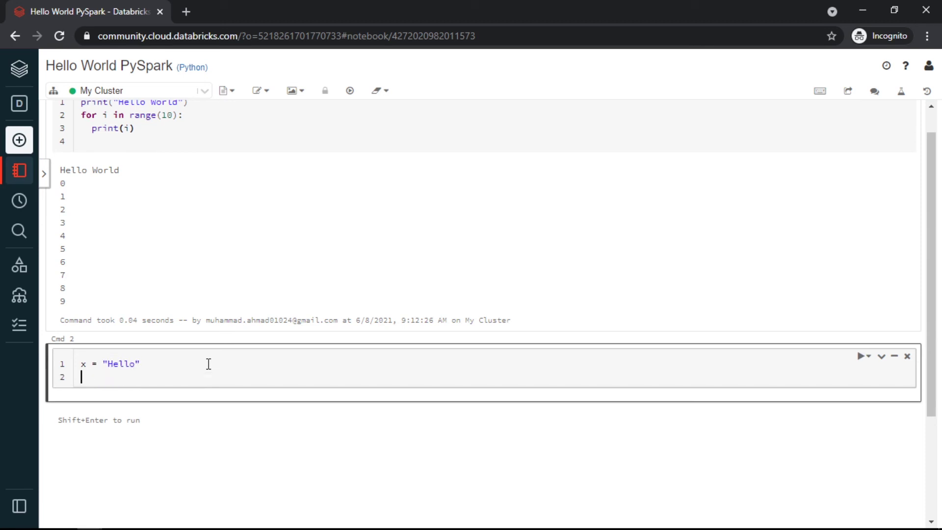
{"action": "type", "text": "print(x"}
{"action": "key", "text": "Right"}
{"action": "key", "text": "shift+Return"}
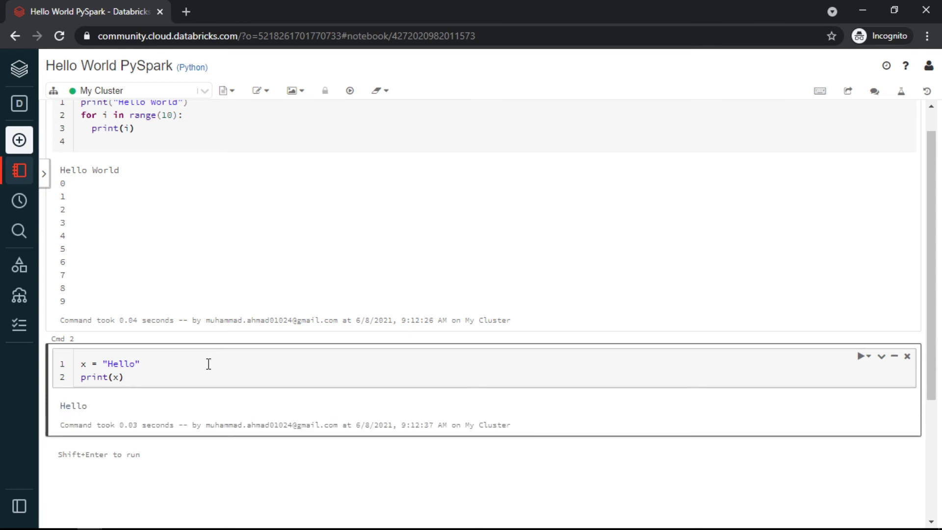
{"action": "scroll", "coordinate": [293, 202], "scroll_direction": "up", "scroll_amount": 1}
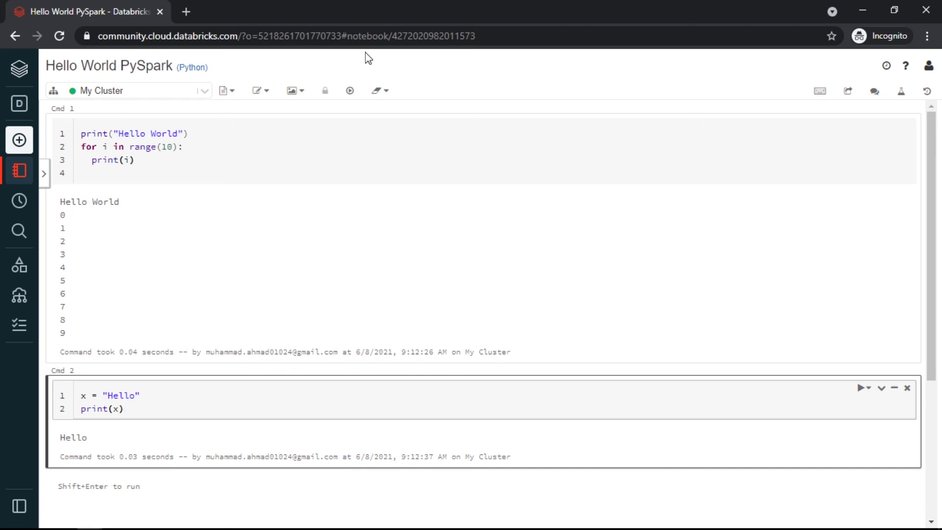
{"action": "left_click", "coordinate": [338, 216]}
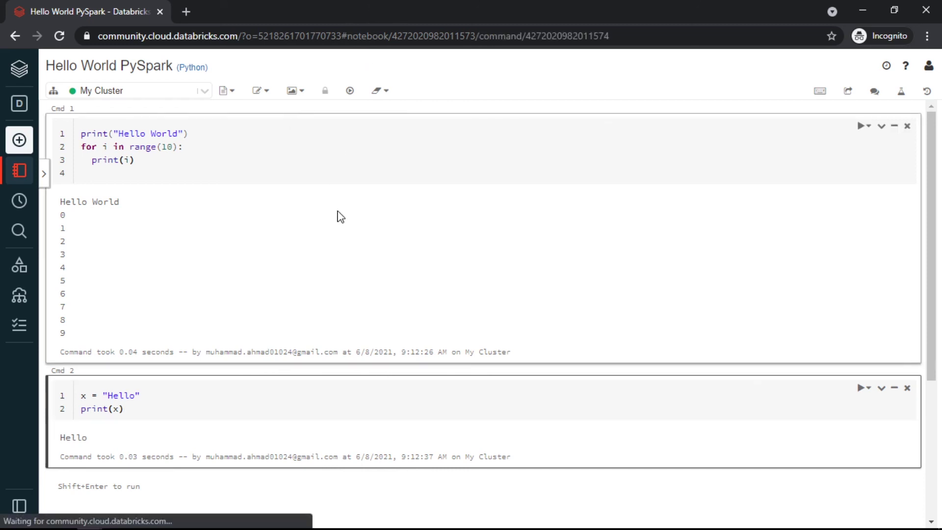